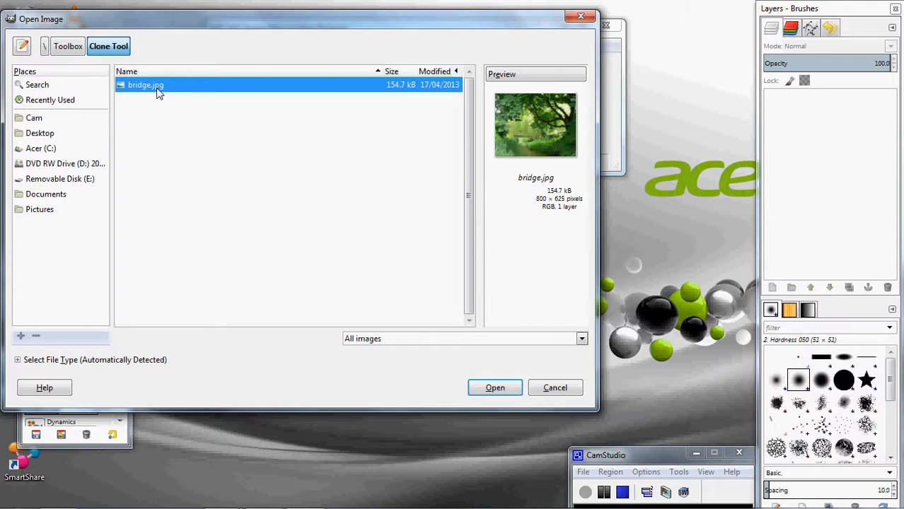
Open bridge.jpg and activate the Clone tool with its mode set to Behind.
left_click(495, 389)
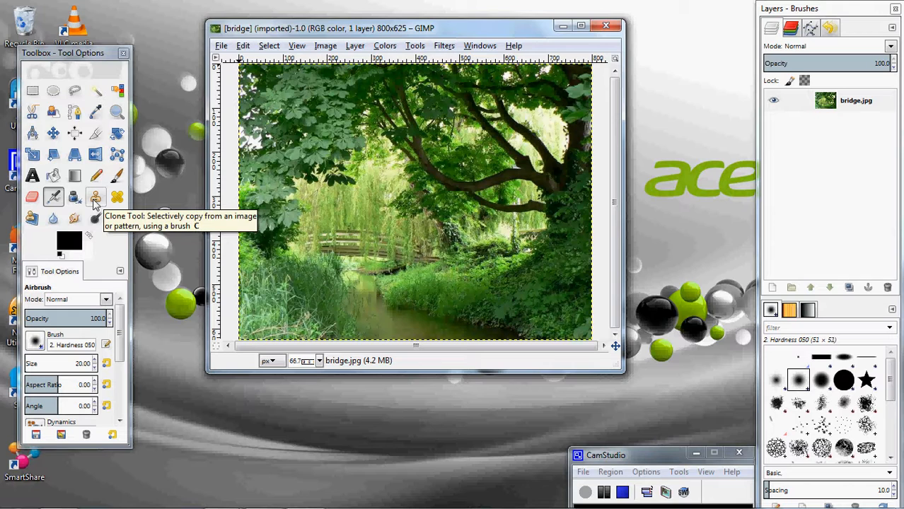
left_click(95, 199)
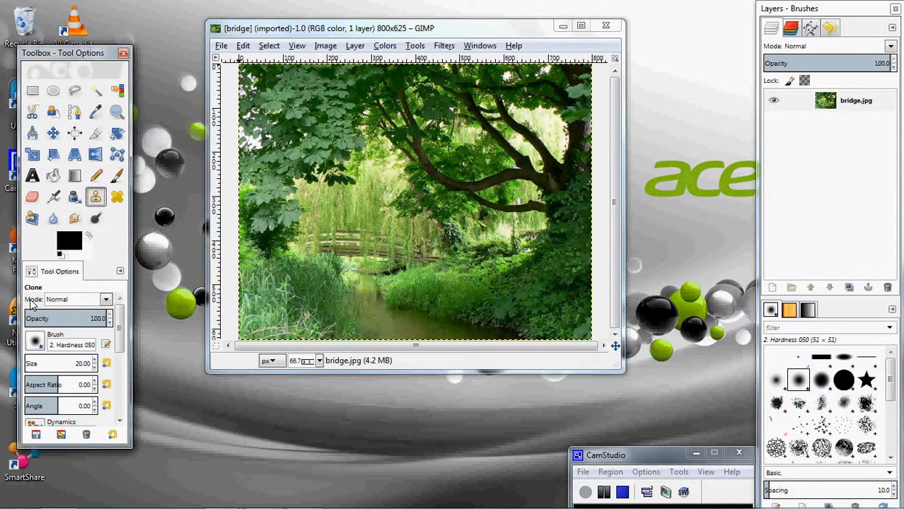
left_click(104, 300)
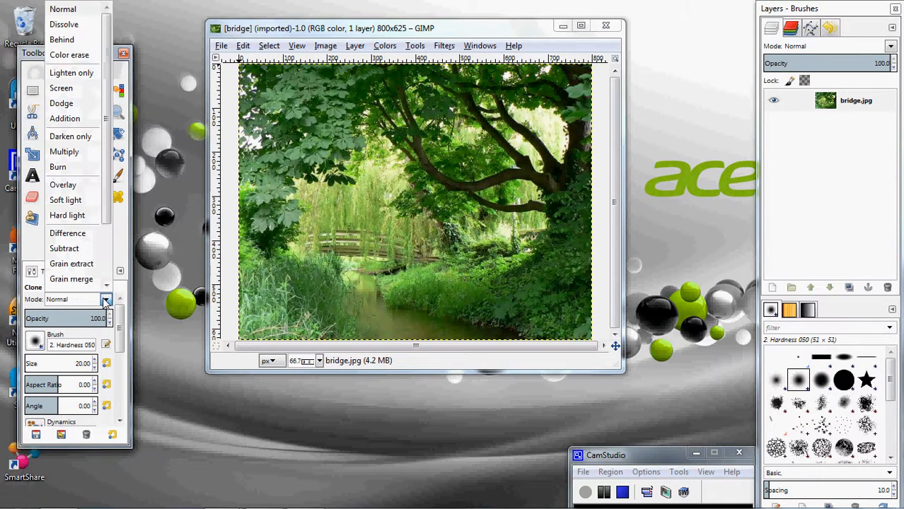
left_click(78, 43)
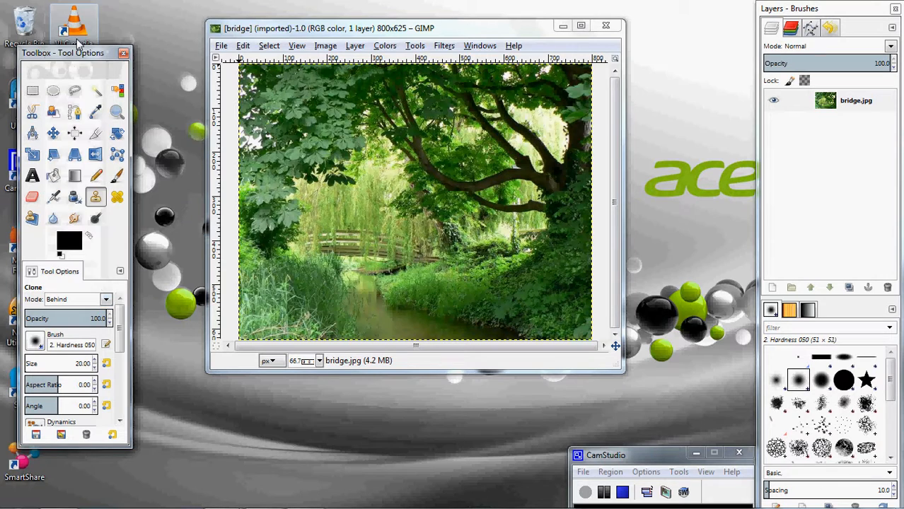
Choose the 2. Hardness 075 brush for the Clone tool.
left_click(36, 342)
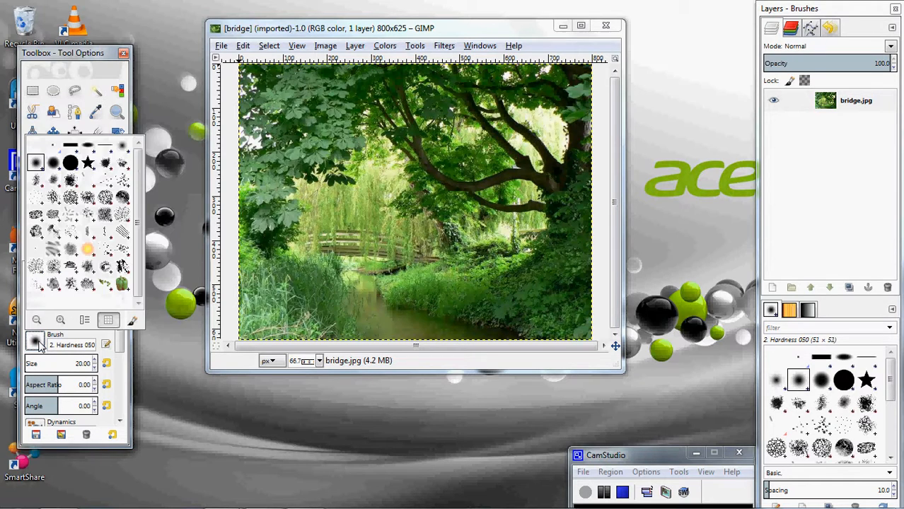
left_click(57, 163)
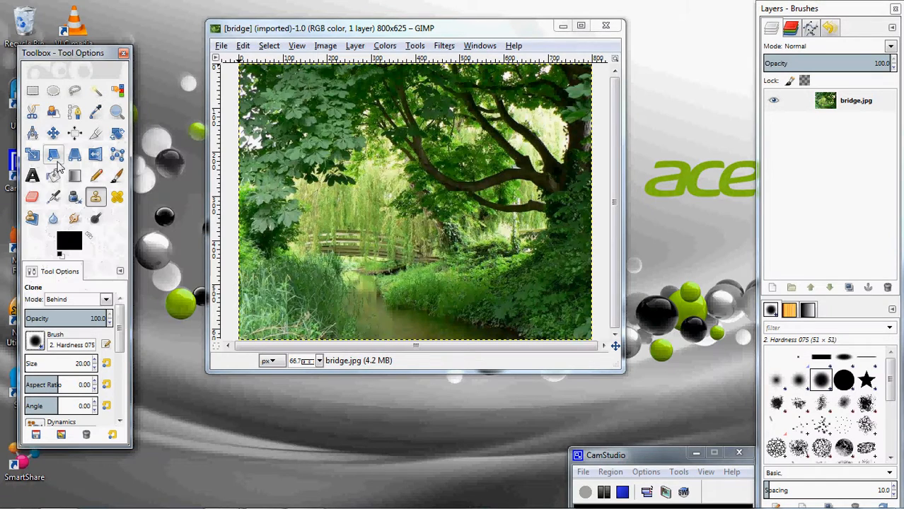
left_click(39, 343)
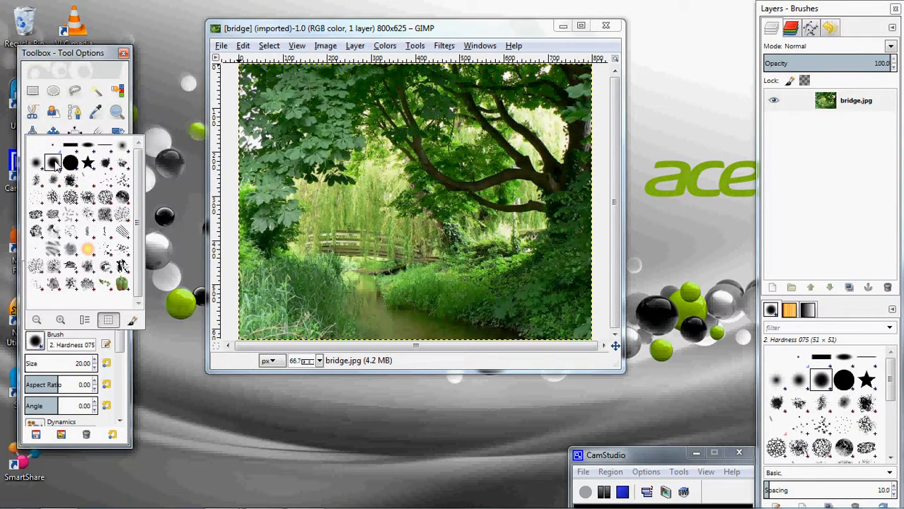
left_click(41, 345)
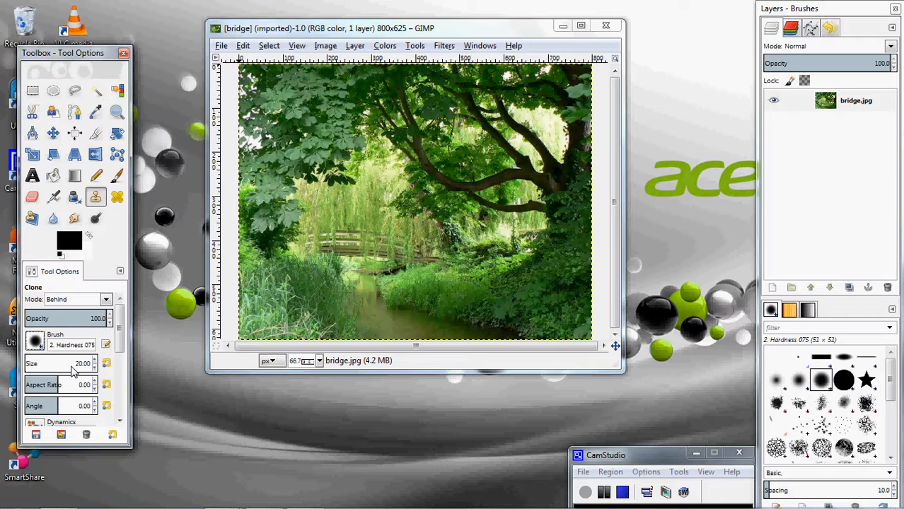
Increase the Clone brush size to about 200.
left_click(95, 361)
left_click(95, 360)
left_click(95, 361)
left_click(95, 360)
left_click(95, 361)
mouse_move(27, 365)
left_mouse_down()
mouse_move(179, 369)
mouse_move(140, 371)
left_mouse_up()
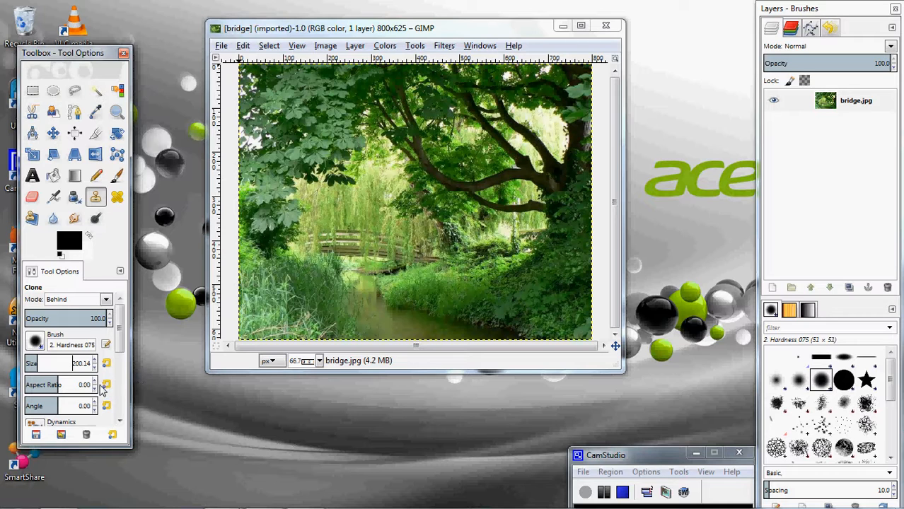
Expand the Clone tool's Dynamics Options and try adjusting the fade length.
left_click_drag(119, 349, 119, 389)
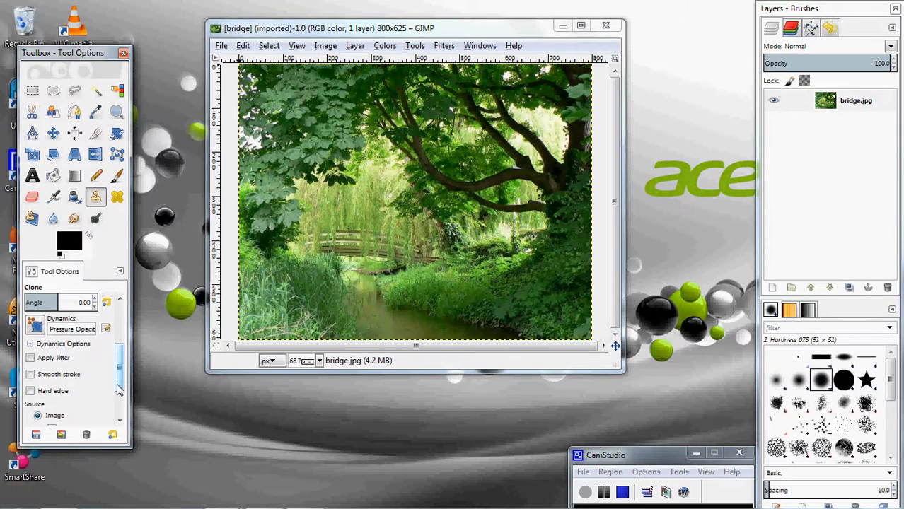
left_click(31, 344)
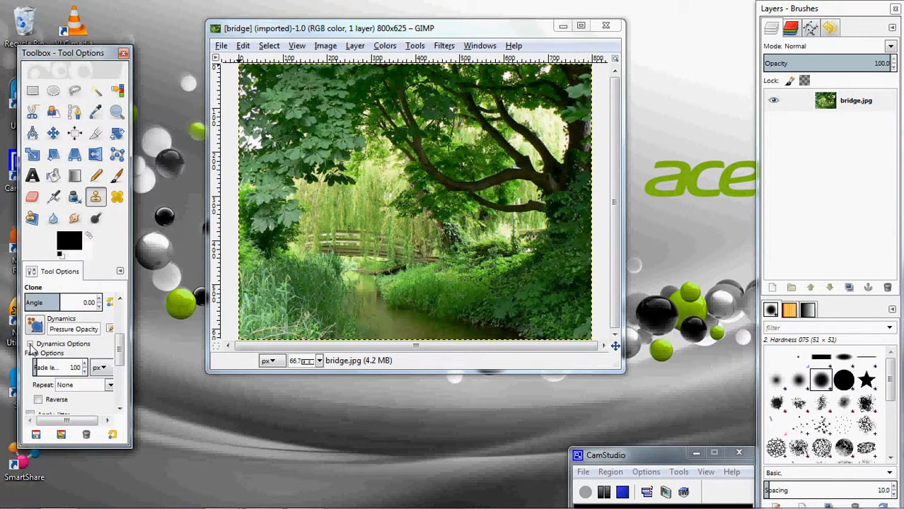
left_click(30, 344)
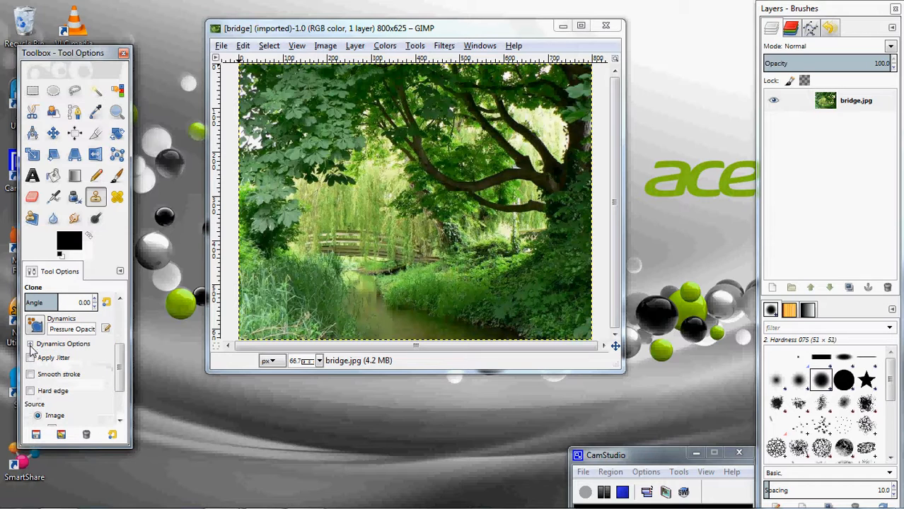
left_click(31, 345)
left_click(30, 344)
left_click(30, 344)
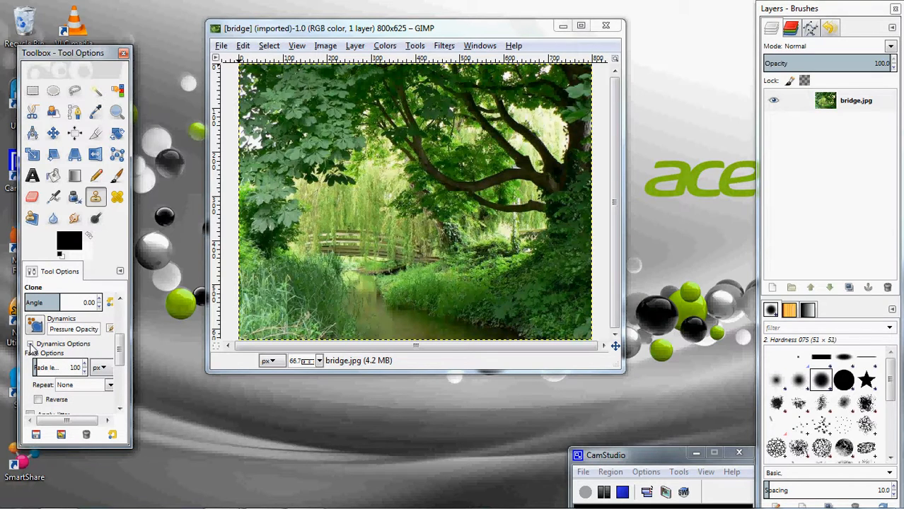
left_click_drag(36, 370, 2, 372)
left_click(85, 371)
left_click(86, 372)
scroll(84, 394, "down", 5)
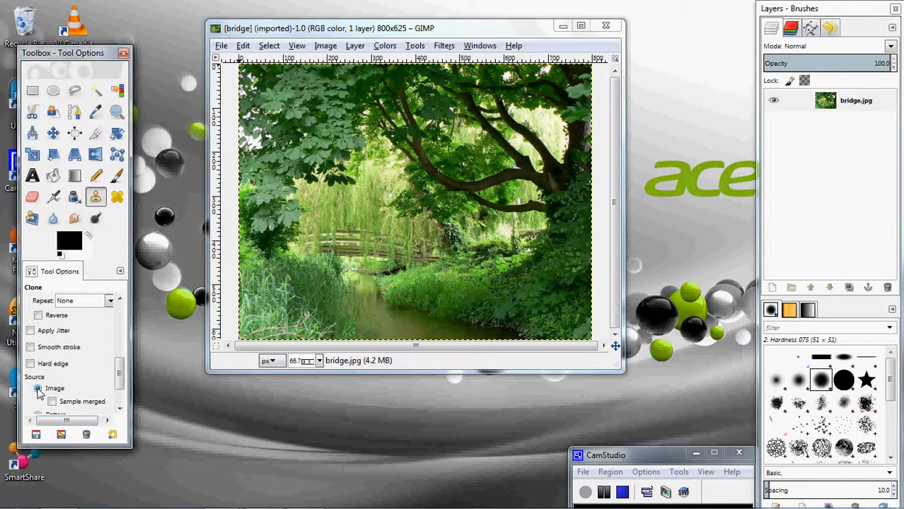
Set the clone source to Image and enable Sample merged.
left_click(38, 389)
left_click_drag(119, 383, 121, 394)
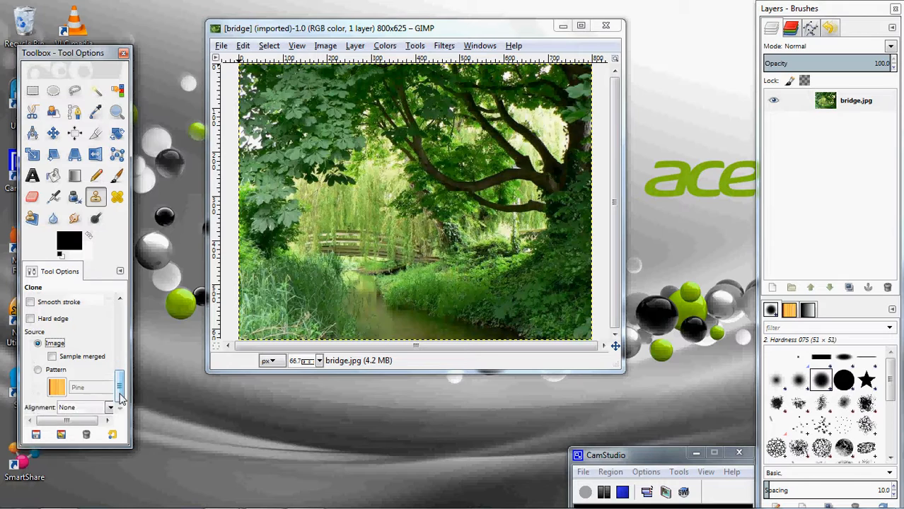
left_click(53, 357)
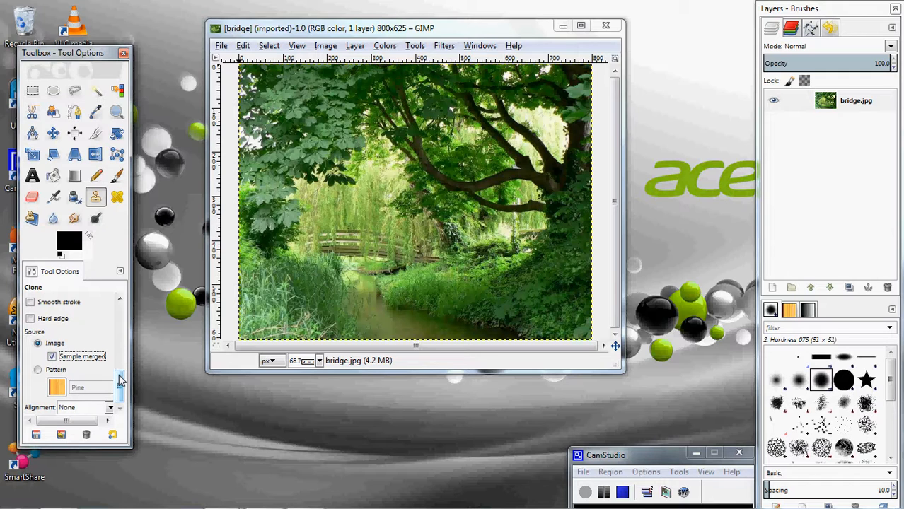
mouse_move(121, 380)
left_mouse_down()
mouse_move(111, 313)
mouse_move(118, 336)
mouse_move(120, 316)
left_mouse_up()
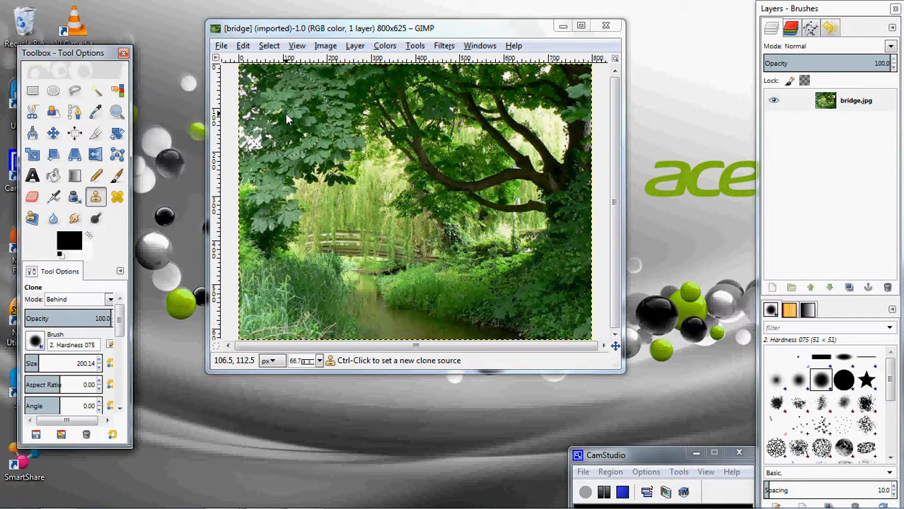
Sample the pale grass on the left riverbank and clone it over the darker grass and water's edge beside it.
key("ctrl")
left_click(283, 295, "ctrl")
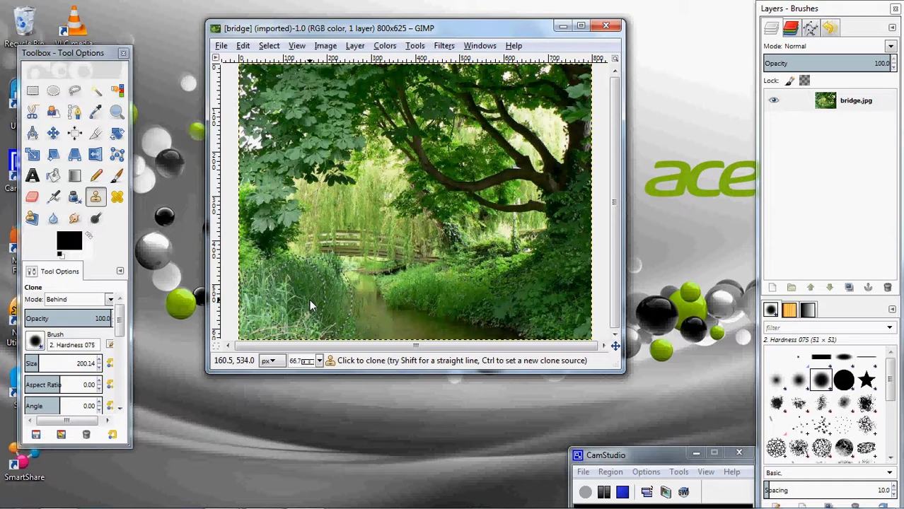
left_click(309, 299)
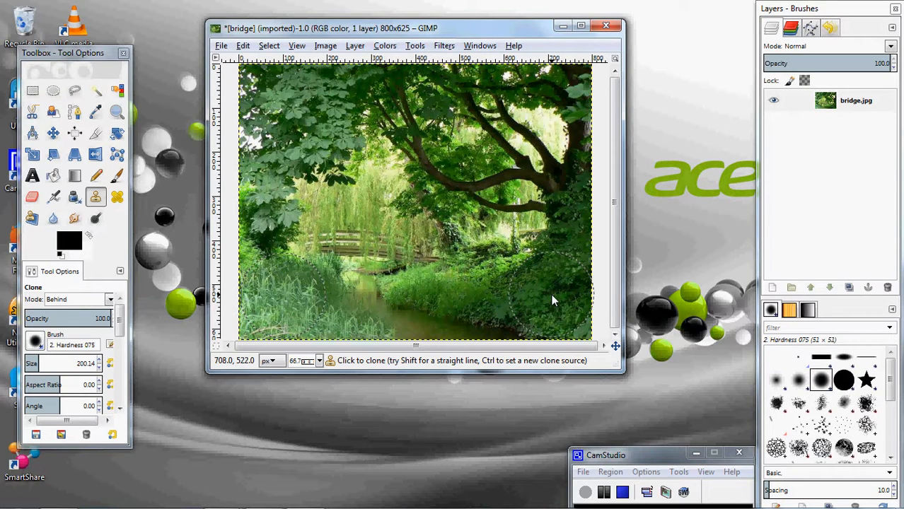
Set the dark foliage on the right riverbank as the new clone source.
key("ctrl")
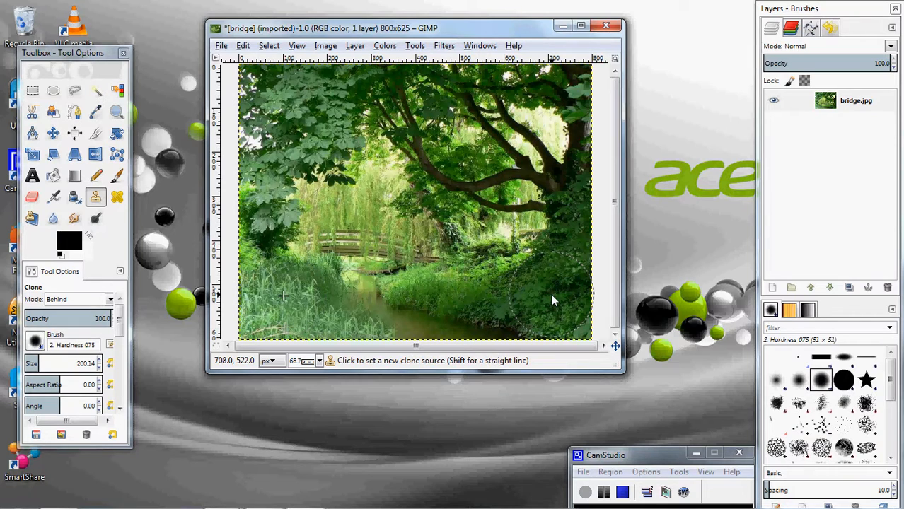
left_click(552, 298, "ctrl")
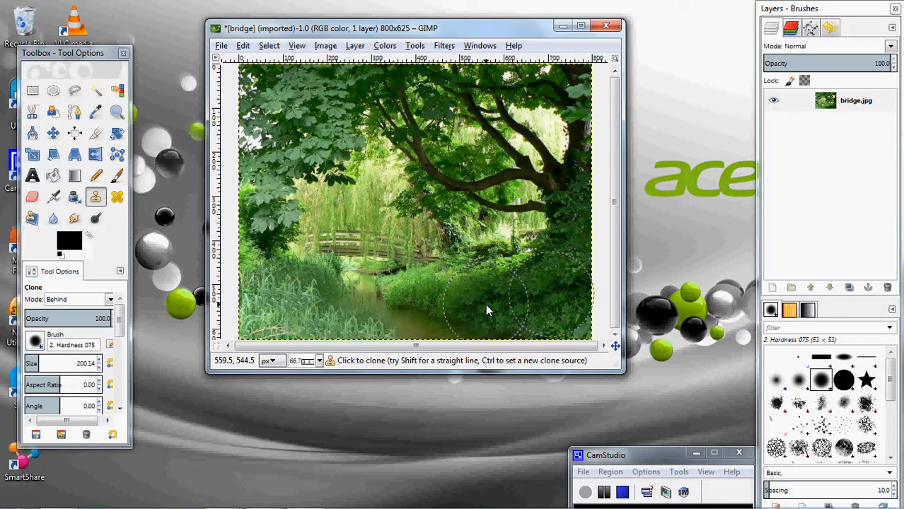
left_click(550, 293, "ctrl")
Try cloning the dark foliage across the river and left bank, and undo those clone strokes.
mouse_move(453, 311)
left_mouse_down()
mouse_move(275, 315)
mouse_move(248, 272)
left_mouse_up()
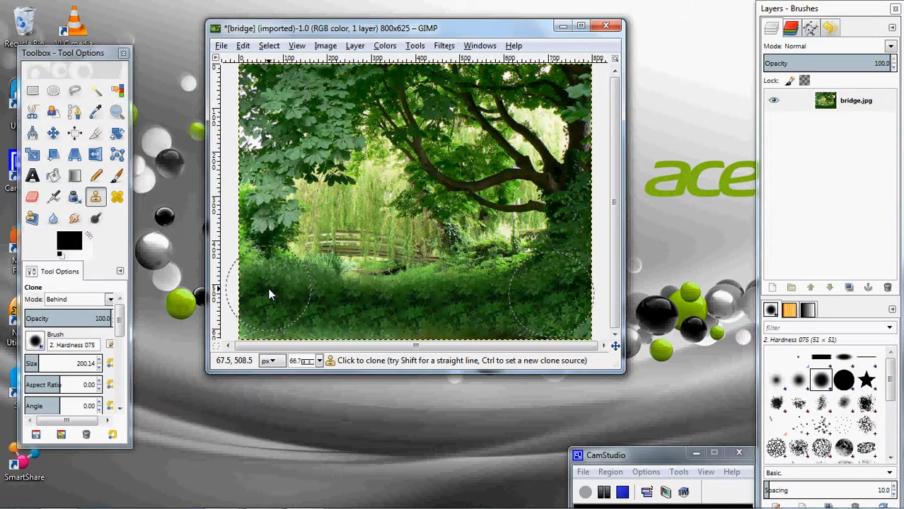
left_click(241, 47)
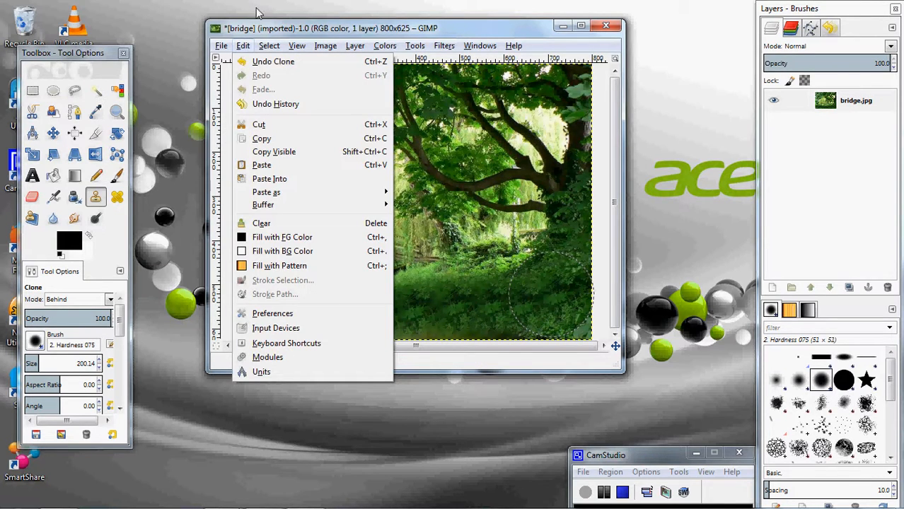
left_click(241, 48)
left_click(242, 49)
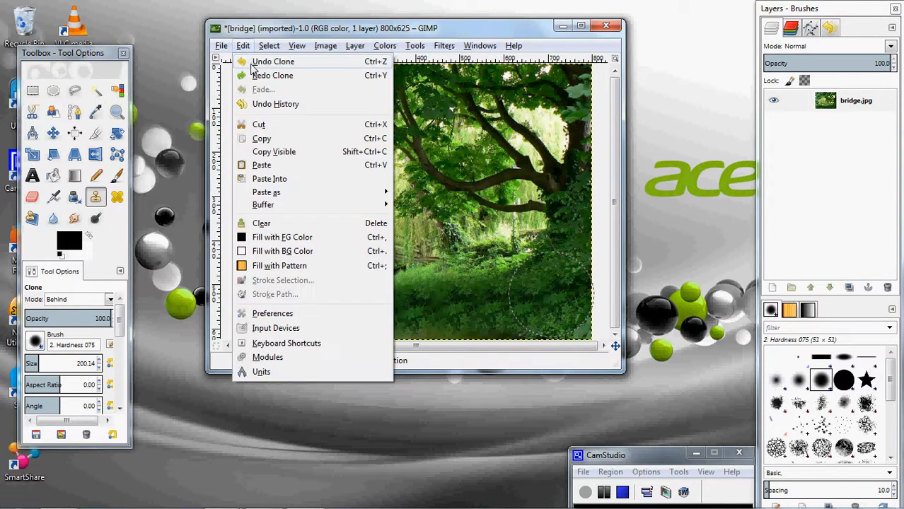
left_click(249, 63)
left_click(242, 49)
left_click(249, 64)
left_click(243, 47)
left_click(250, 63)
left_click(242, 48)
left_click(249, 62)
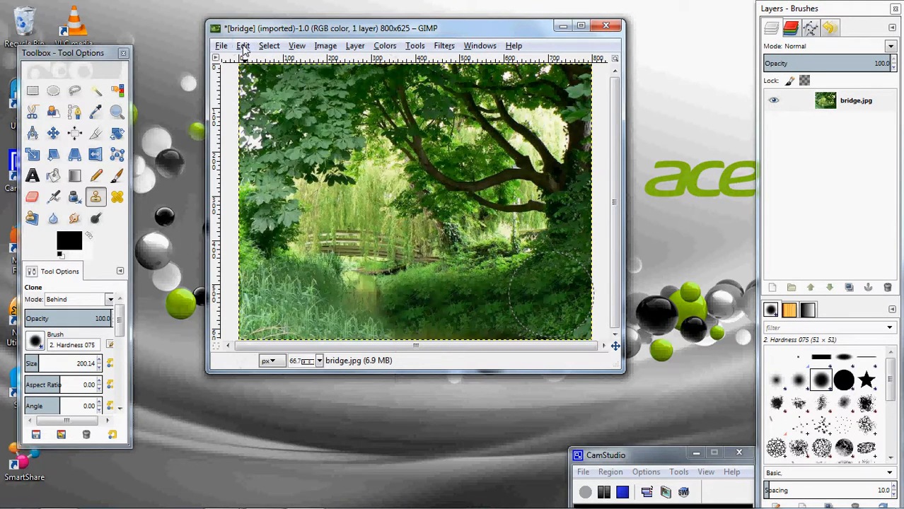
left_click(243, 47)
left_click(250, 62)
left_click(242, 47)
left_click(249, 62)
left_click(242, 47)
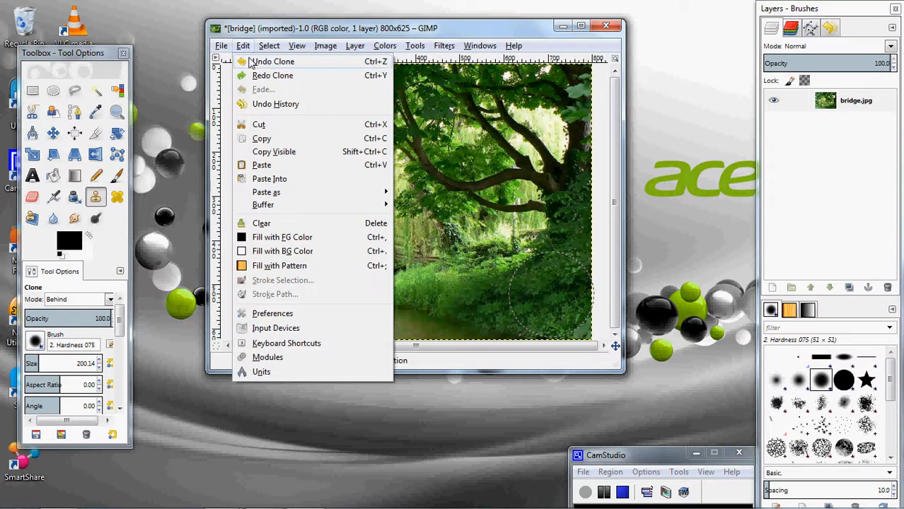
left_click(250, 62)
left_click(243, 47)
left_click(249, 62)
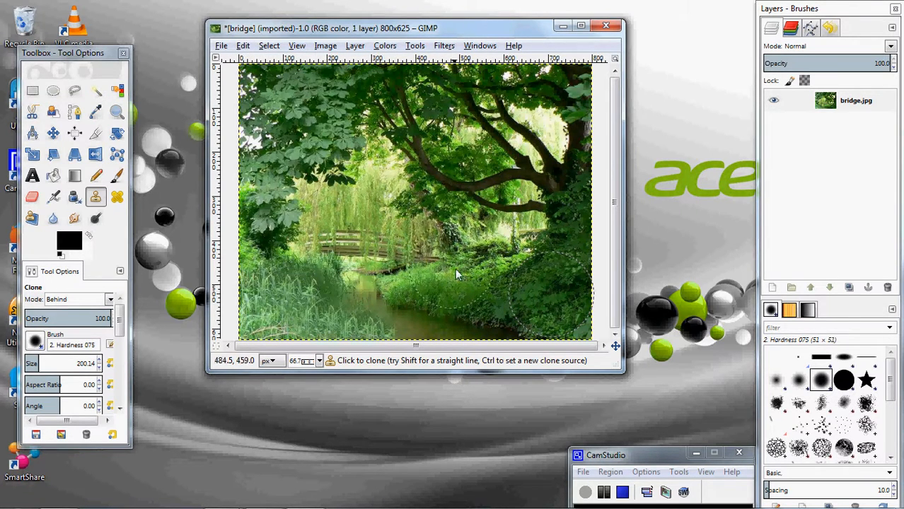
Clone dark foliage onto the right bank, and sample the bright grassy bank to clone it over the river's edge.
left_click_drag(456, 273, 504, 297)
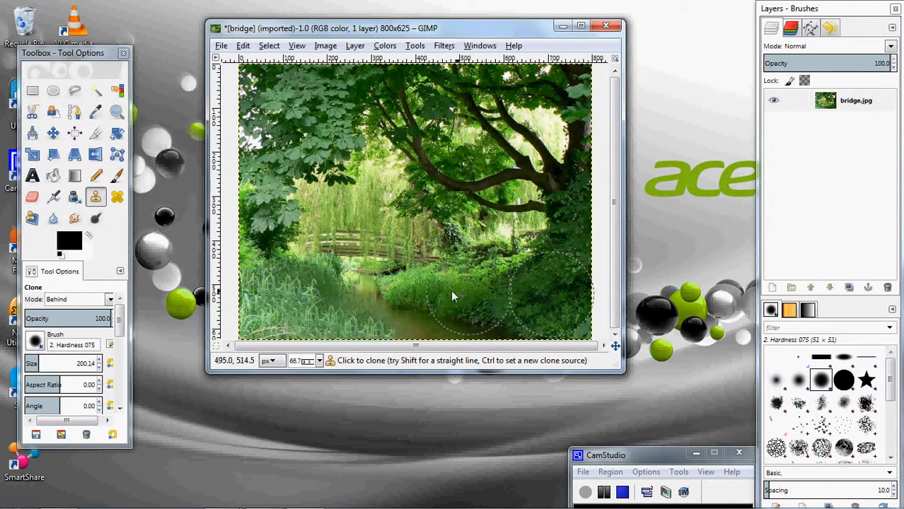
key("ctrl")
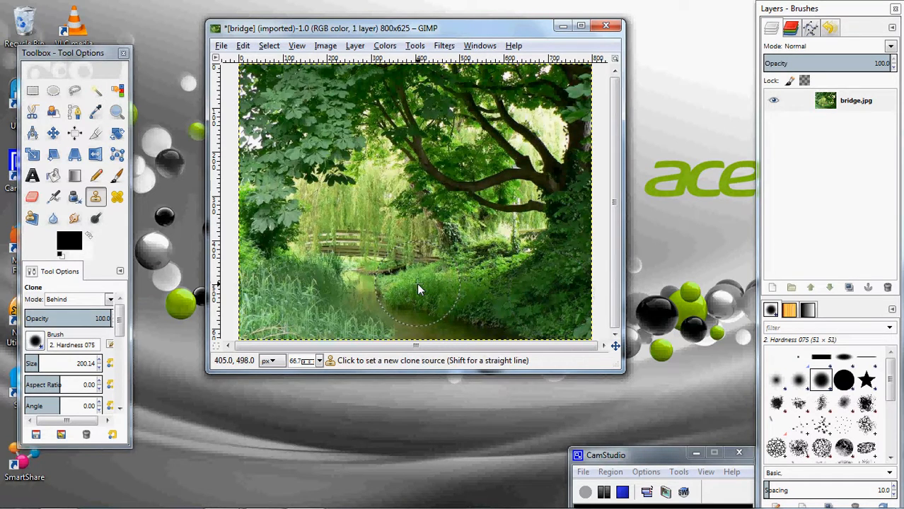
left_click(417, 284, "ctrl")
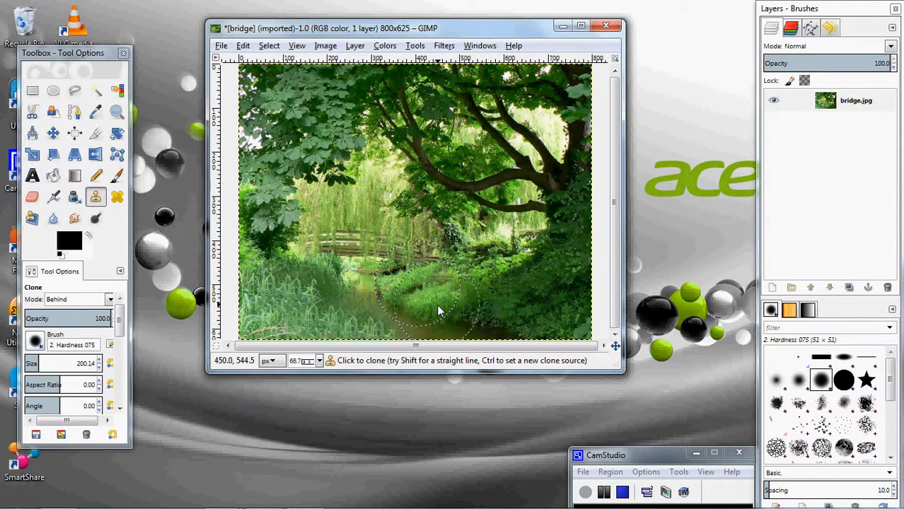
mouse_move(437, 304)
left_mouse_down()
mouse_move(417, 291)
mouse_move(406, 296)
mouse_move(471, 303)
mouse_move(471, 314)
mouse_move(453, 298)
mouse_move(454, 280)
mouse_move(413, 292)
mouse_move(398, 278)
mouse_move(409, 301)
mouse_move(395, 304)
mouse_move(386, 288)
mouse_move(396, 283)
mouse_move(406, 309)
mouse_move(392, 305)
mouse_move(395, 293)
left_mouse_up()
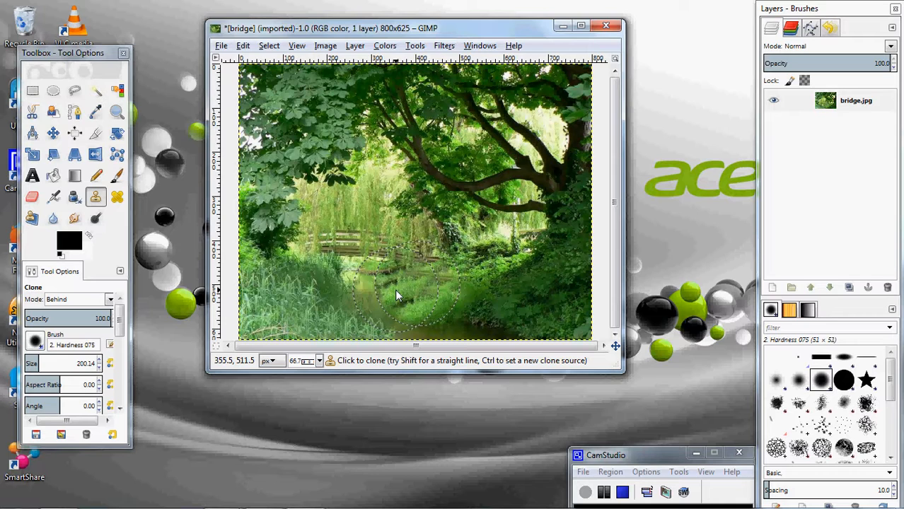
mouse_move(395, 291)
left_mouse_down()
mouse_move(416, 303)
mouse_move(456, 228)
left_mouse_up()
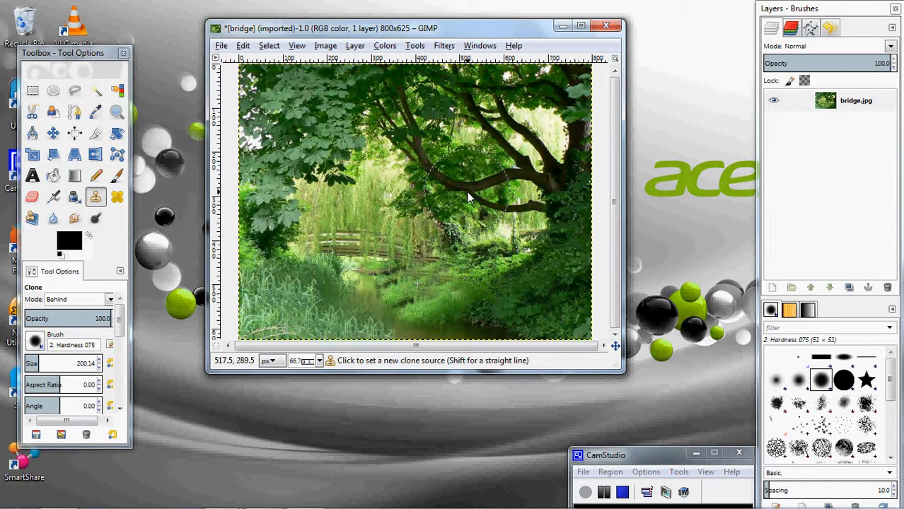
Try cloning the curved tree branch onto the willow area to its left, and undo the stroke.
left_click(467, 192, "ctrl")
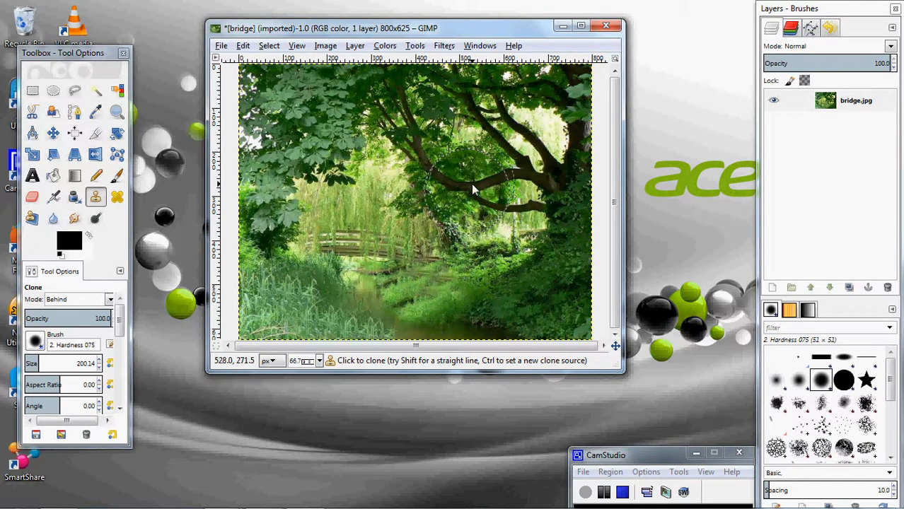
left_click_drag(410, 181, 361, 189)
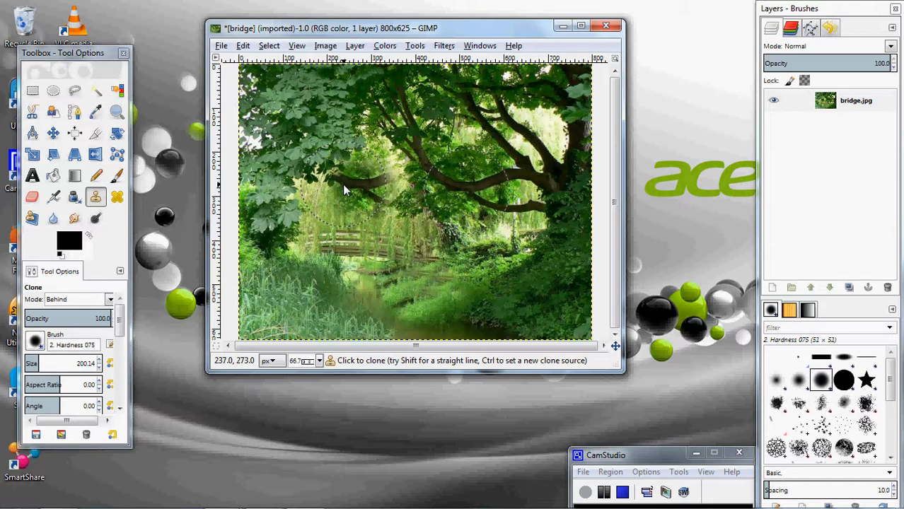
left_click(242, 45)
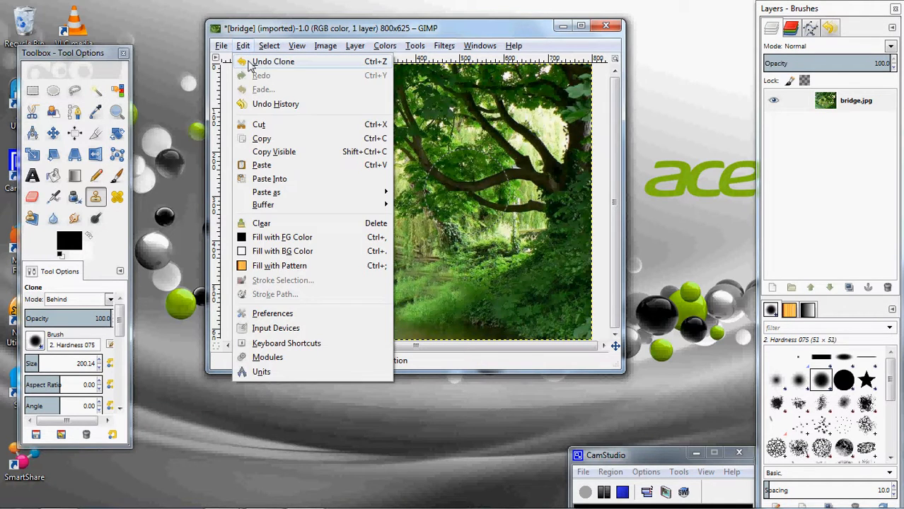
left_click(269, 62)
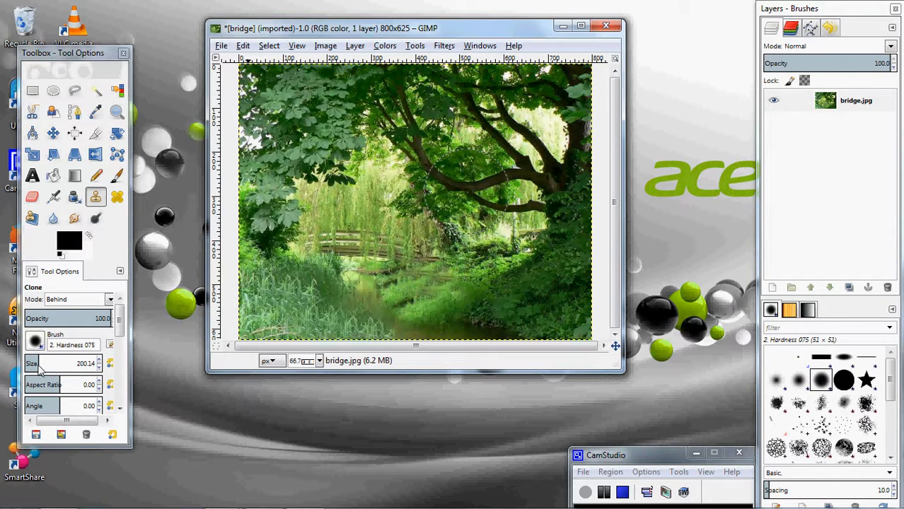
Reduce the brush size to 122.44 and clone the left tree's leaves over the upper central branches.
mouse_move(40, 369)
left_mouse_down()
mouse_move(10, 372)
mouse_move(35, 369)
mouse_move(27, 366)
left_mouse_up()
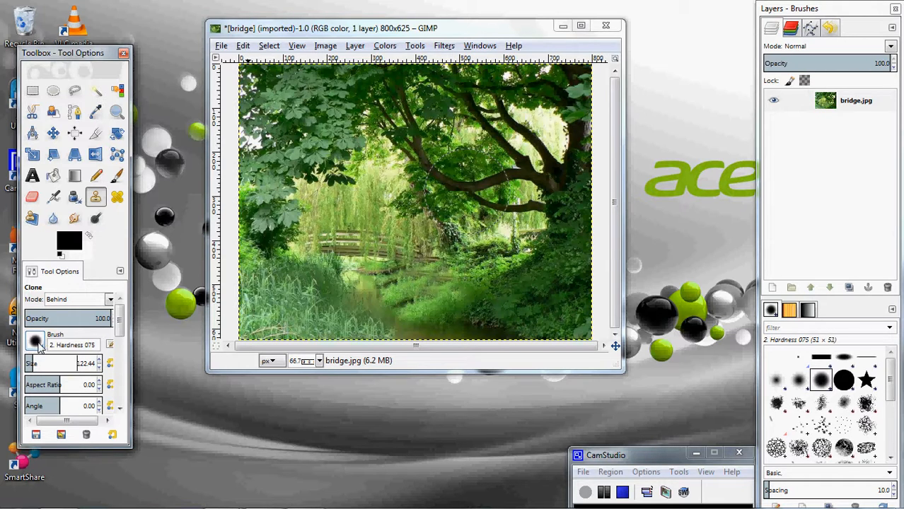
left_click(309, 128, "ctrl")
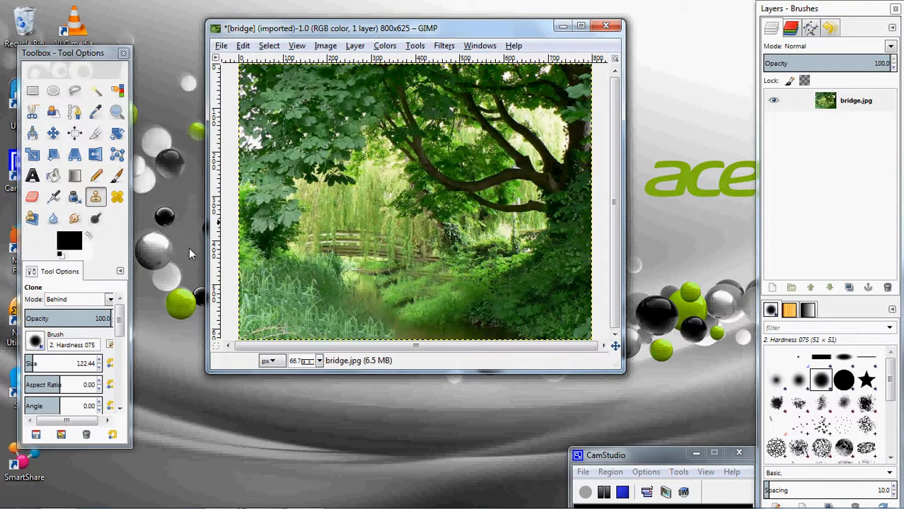
left_click(269, 196, "ctrl")
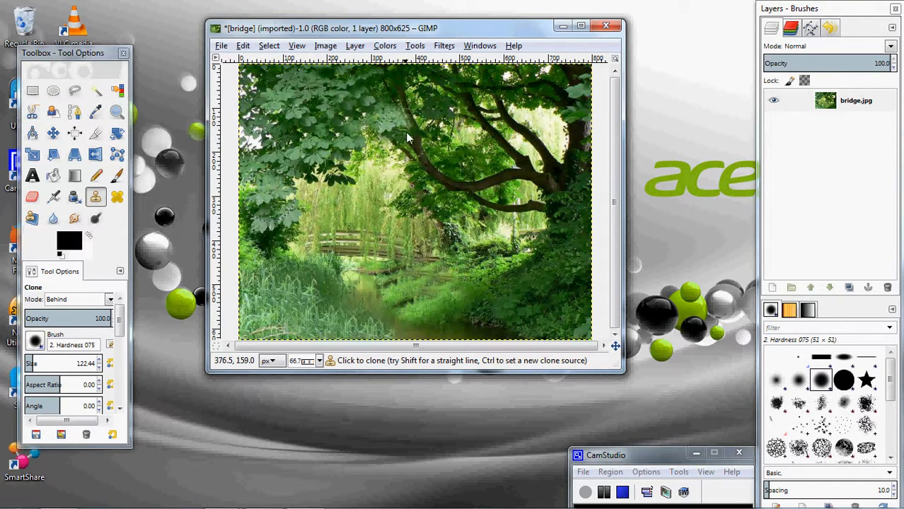
left_click(299, 193, "ctrl")
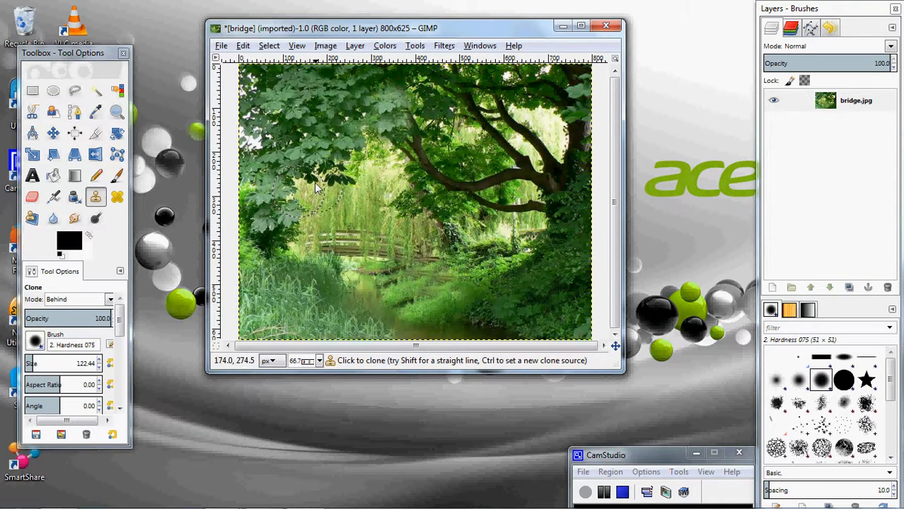